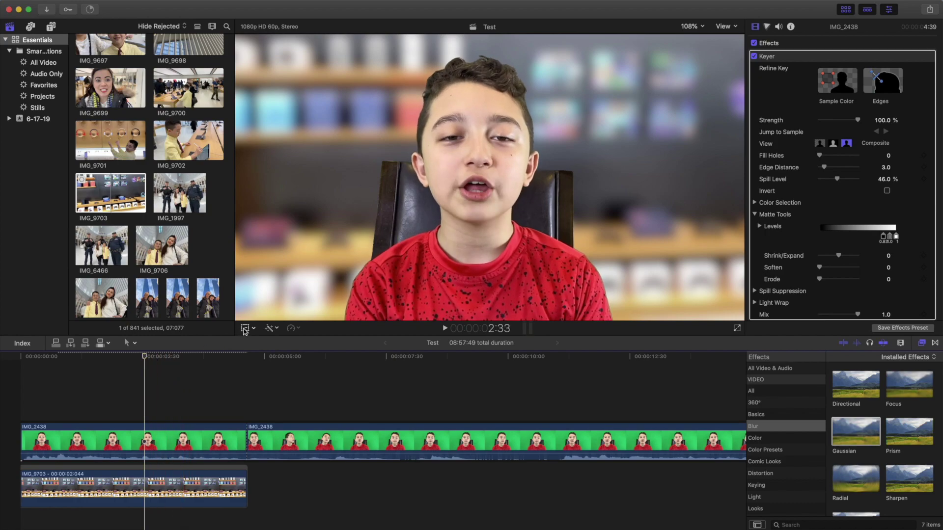
Select the first IMG_2438 clip, turn on its Transform controls, and zoom the viewer to 50%.
{"action": "key", "text": "Home"}
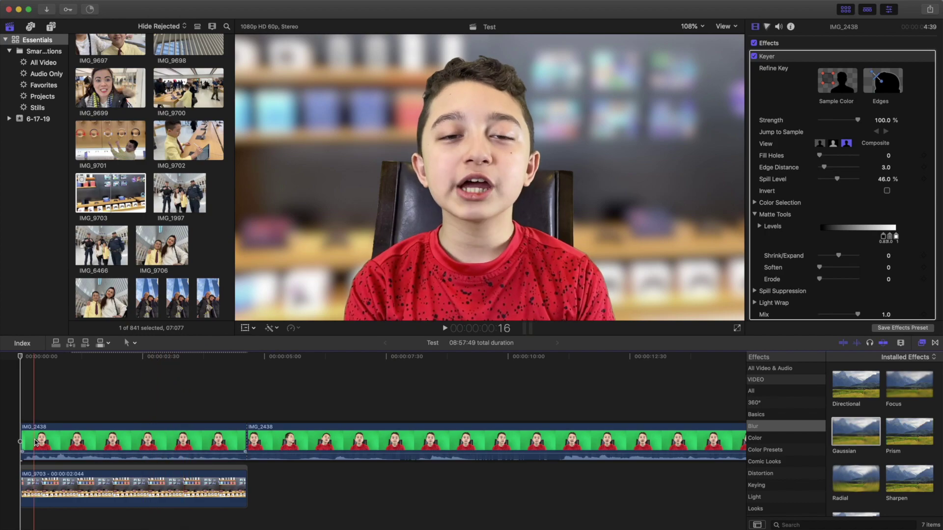
{"action": "left_click", "coordinate": [36, 442]}
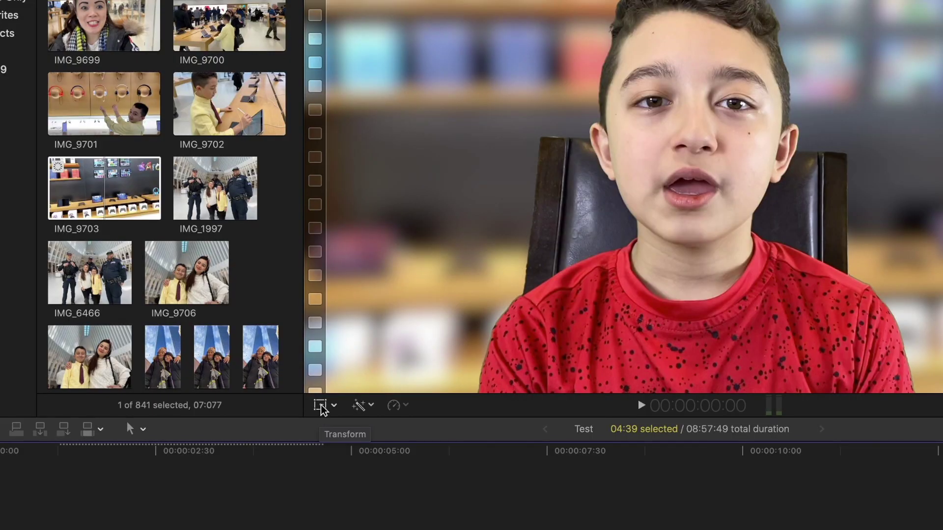
{"action": "left_click", "coordinate": [322, 408]}
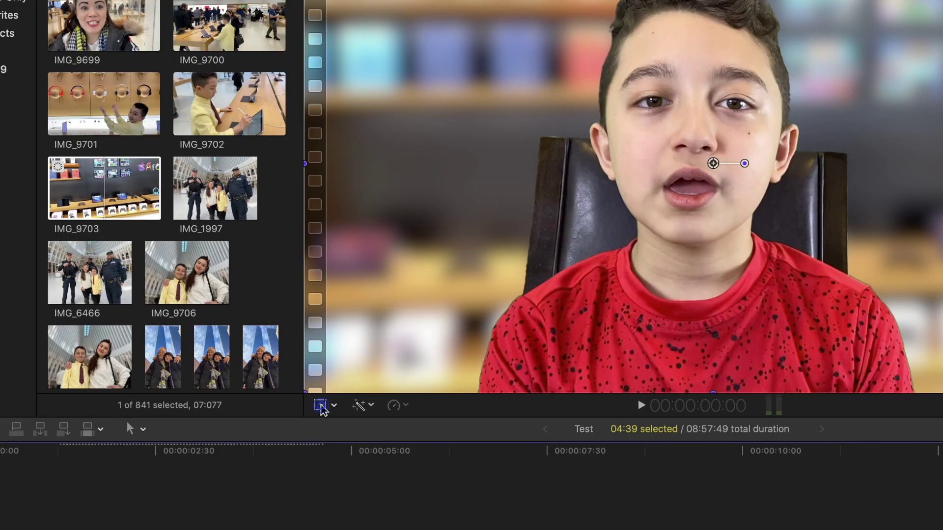
{"action": "left_click", "coordinate": [942, 0]}
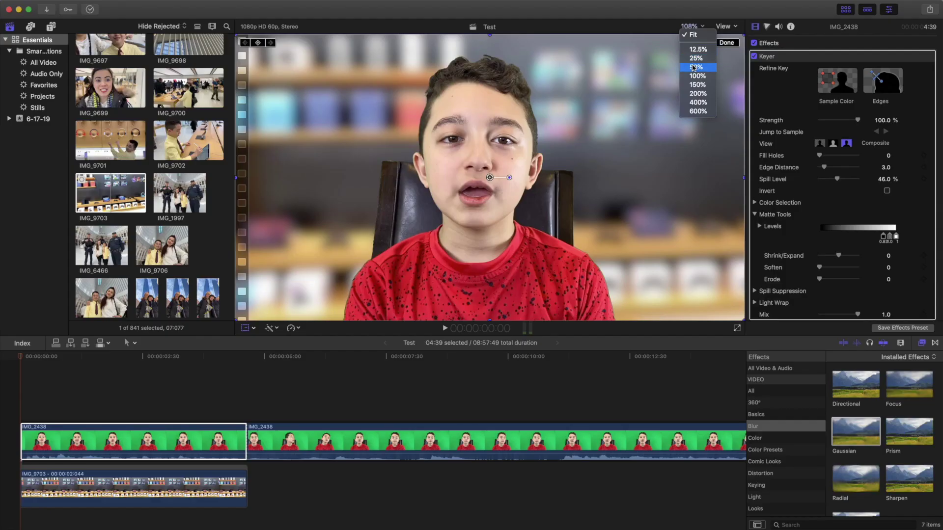
{"action": "left_click", "coordinate": [696, 67]}
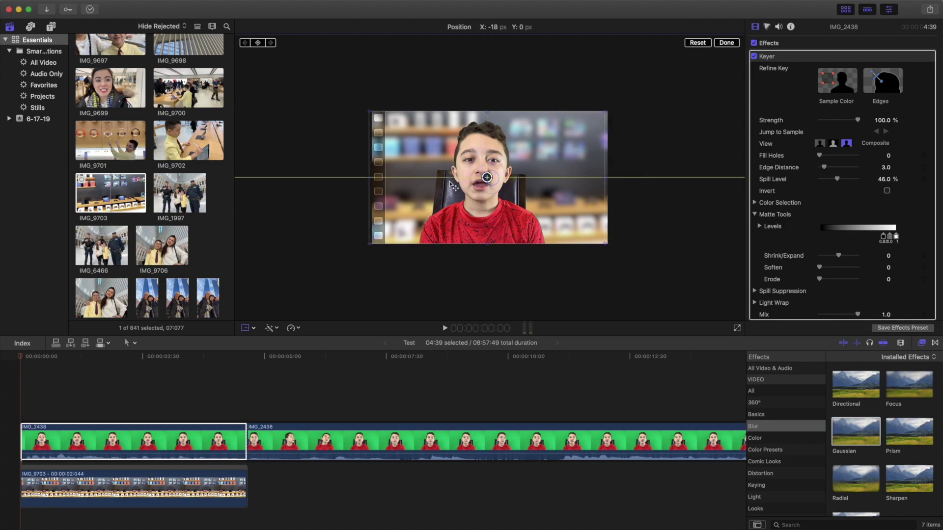
Keyframe the boy's position so he slides in from off-screen left.
{"action": "left_click_drag", "start_coordinate": [490, 178], "coordinate": [314, 179]}
{"action": "left_click", "coordinate": [258, 44]}
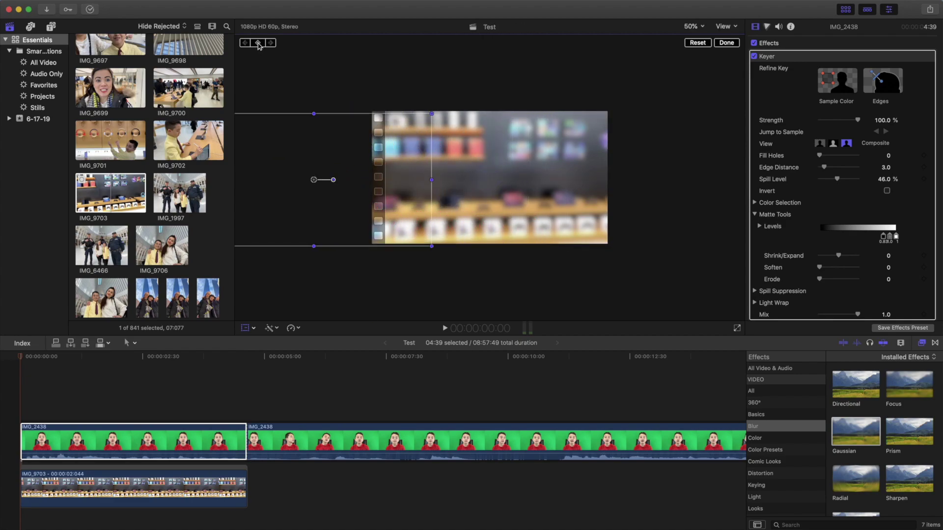
{"action": "left_click", "coordinate": [445, 328]}
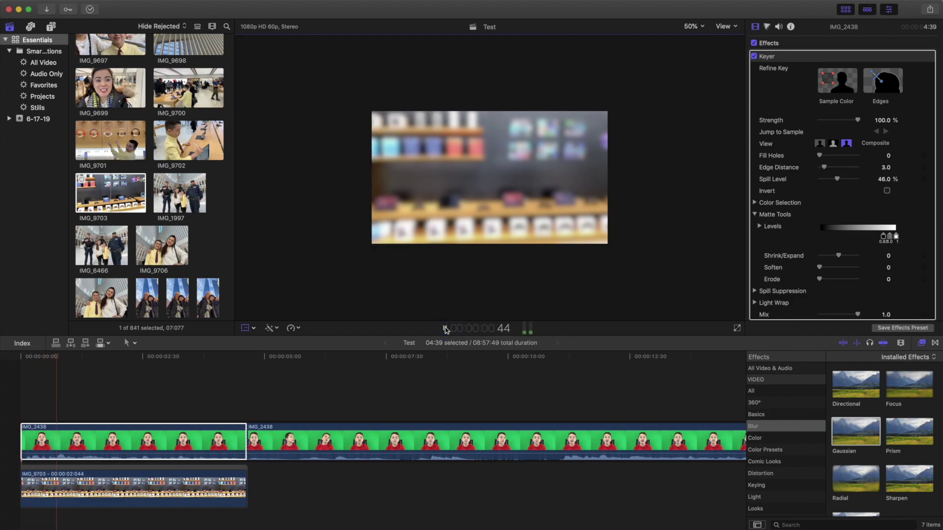
{"action": "left_click_drag", "start_coordinate": [357, 189], "coordinate": [532, 187]}
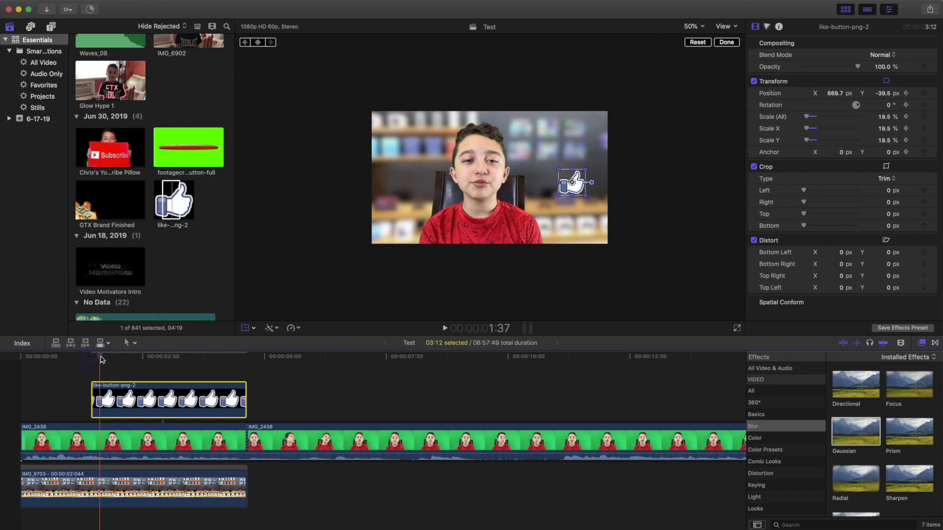
Keyframe the like-button growing to 43.55% at a later frame.
{"action": "mouse_move", "coordinate": [558, 195]}
{"action": "left_mouse_down"}
{"action": "mouse_move", "coordinate": [539, 214]}
{"action": "mouse_move", "coordinate": [552, 202]}
{"action": "left_mouse_up"}
{"action": "left_click", "coordinate": [272, 43]}
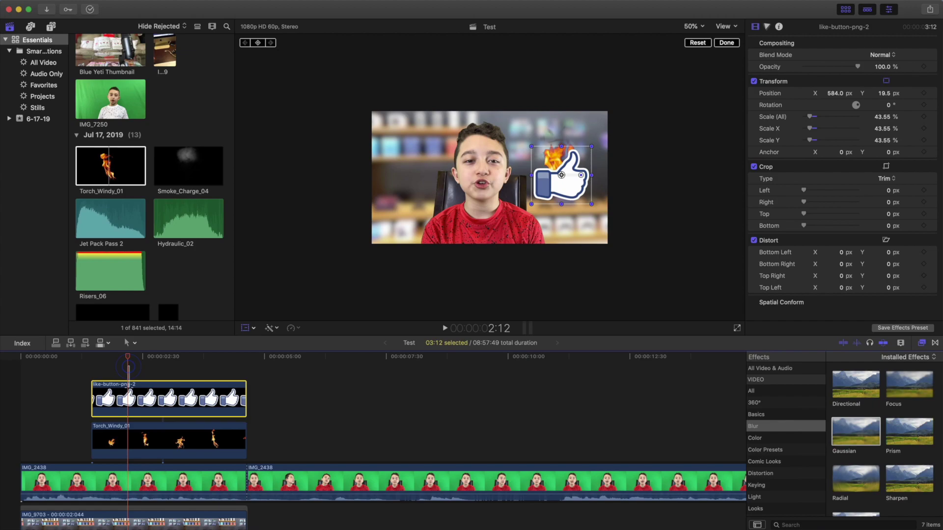
Merge the like-button and torch clips into a 'Test Clip' compound clip and select it.
{"action": "left_click", "coordinate": [124, 437], "text": "super"}
{"action": "right_click", "coordinate": [124, 436]}
{"action": "left_click", "coordinate": [152, 440]}
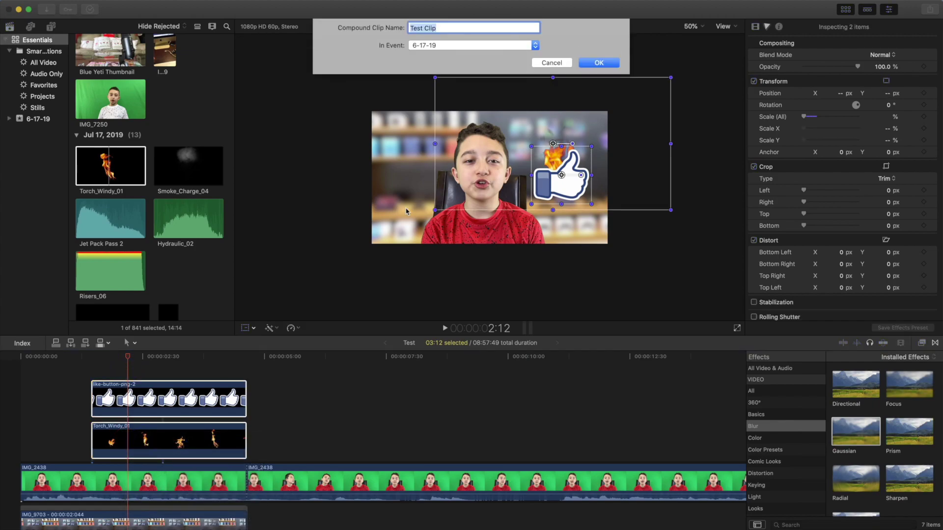
{"action": "key", "text": "Return"}
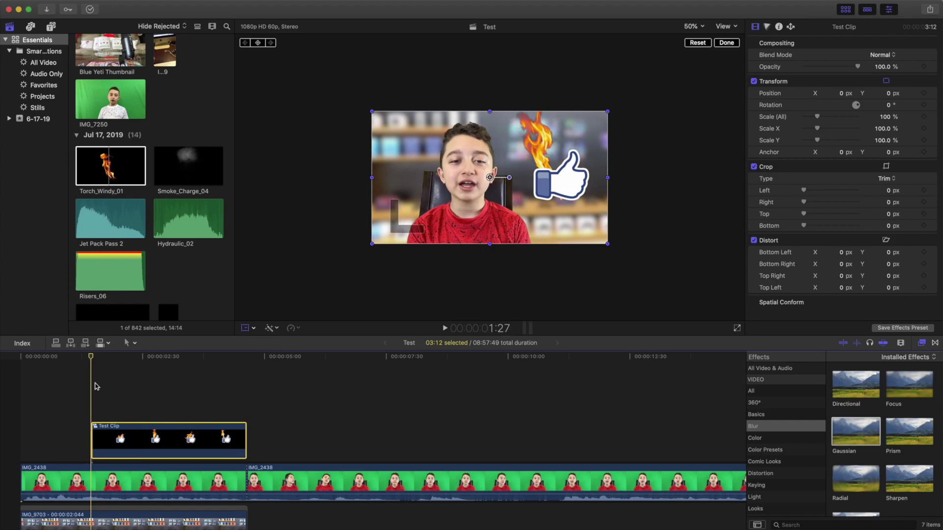
{"action": "left_click", "coordinate": [103, 435]}
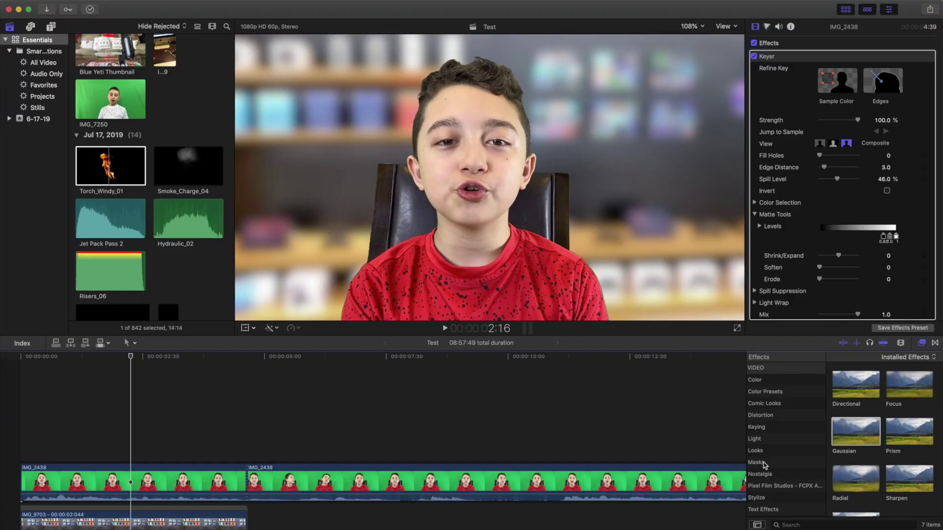
Apply Draw Mask to the IMG_2438 clip, zoom the viewer to 200%, and start tracing the outline.
{"action": "left_click", "coordinate": [755, 463]}
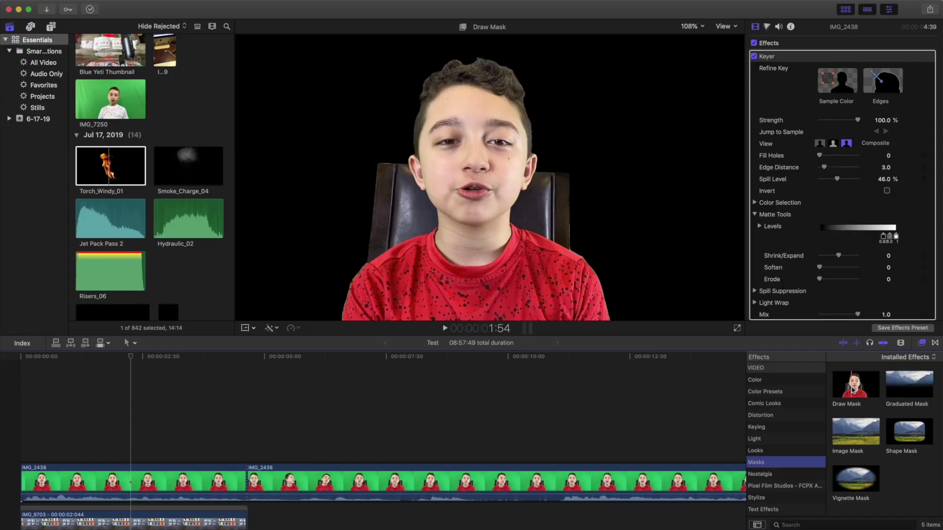
{"action": "double_click", "coordinate": [788, 283]}
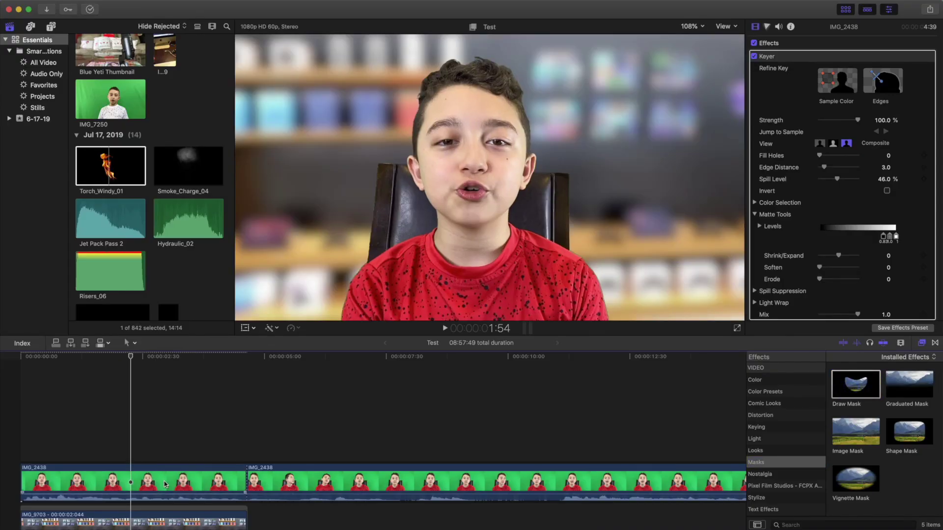
{"action": "left_click", "coordinate": [692, 26]}
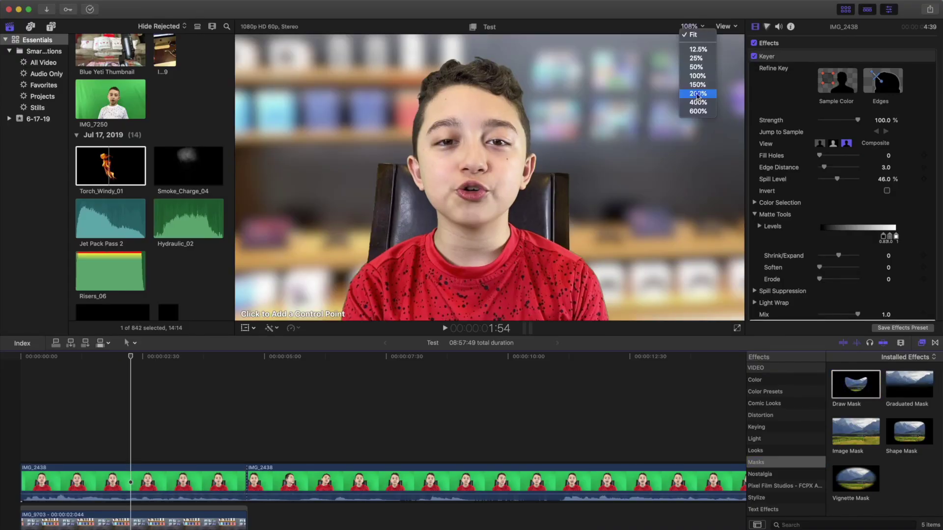
{"action": "left_click", "coordinate": [697, 94]}
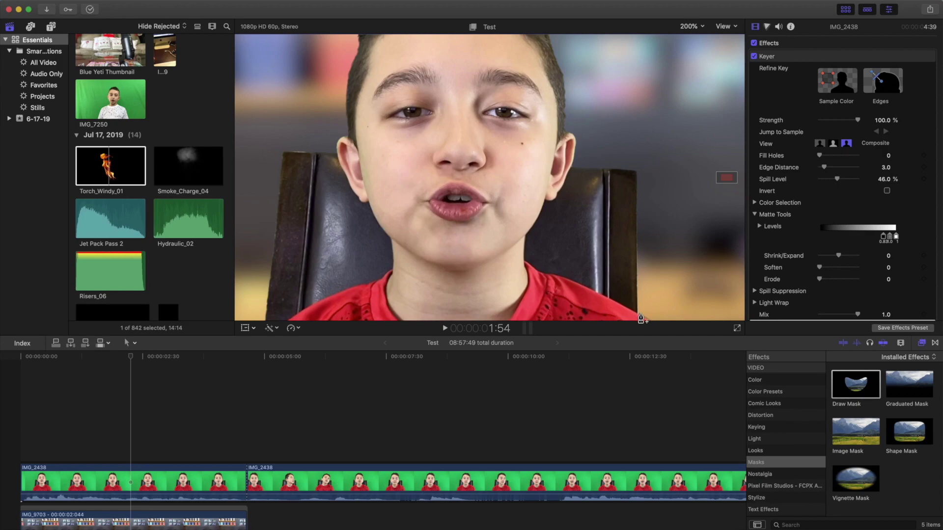
{"action": "left_click", "coordinate": [641, 316]}
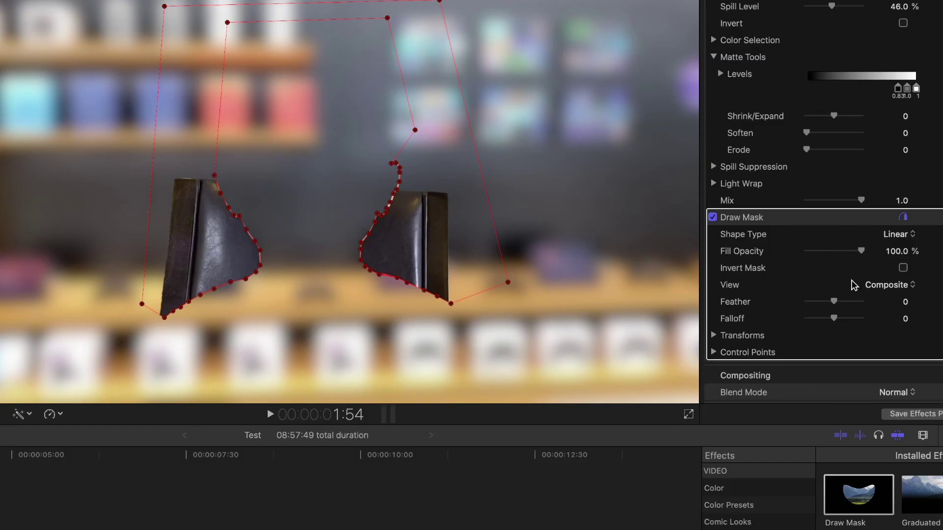
Invert the Draw Mask, keyframe its control points, and move the playhead to about 1:33.
{"action": "left_click", "coordinate": [904, 268]}
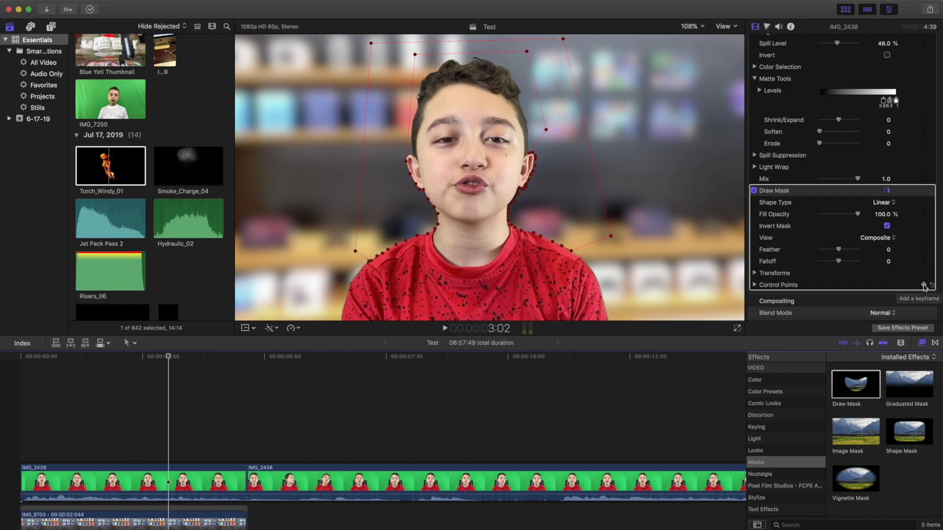
{"action": "left_click", "coordinate": [925, 287]}
{"action": "left_click", "coordinate": [224, 356]}
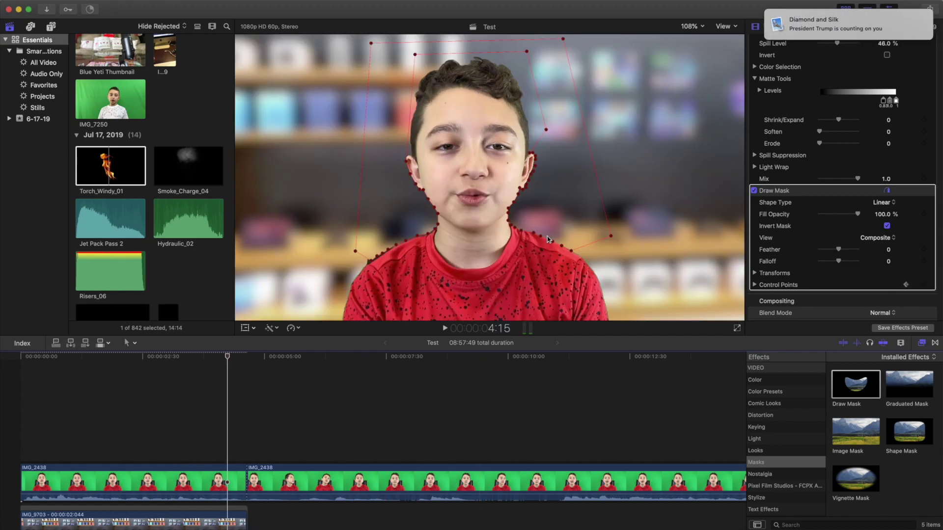
{"action": "left_click", "coordinate": [95, 446]}
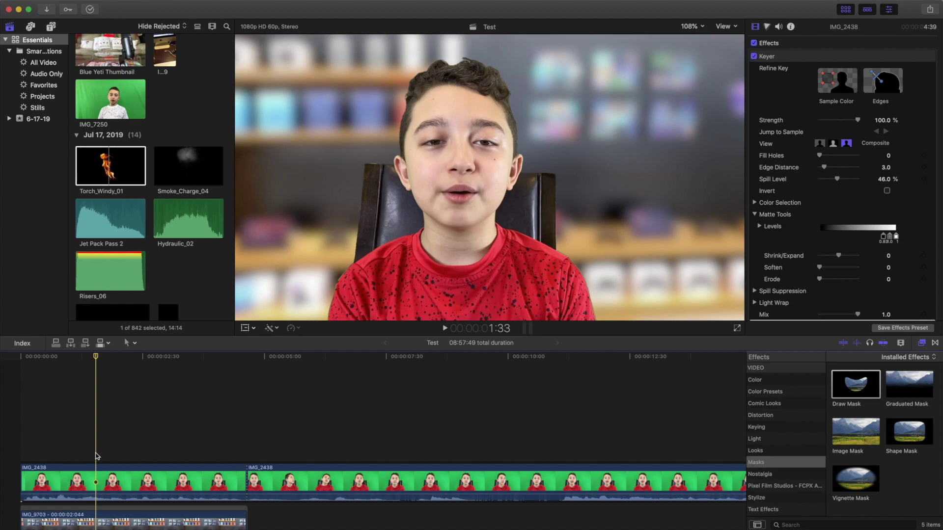
Place a copy of the first IMG_2438 clip above the storyline and select it at 2:26.
{"action": "left_click", "coordinate": [97, 483]}
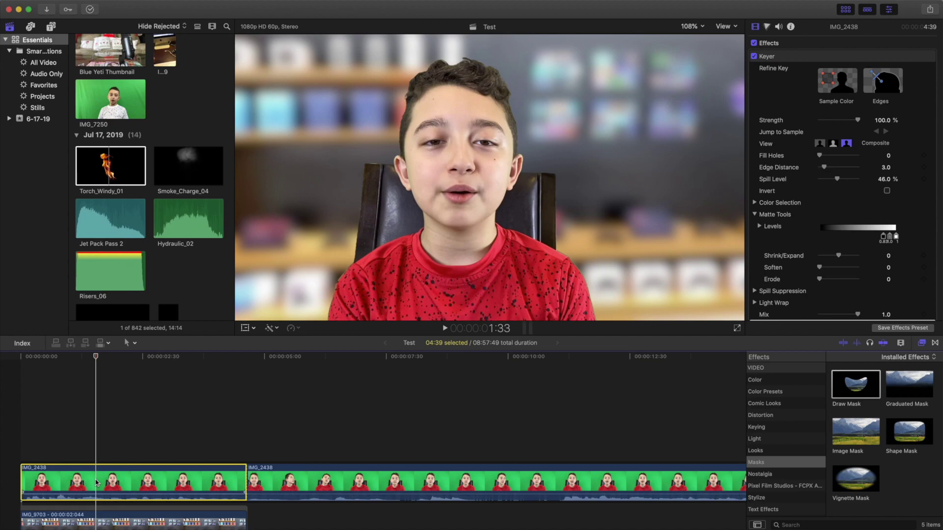
{"action": "left_click", "coordinate": [21, 440]}
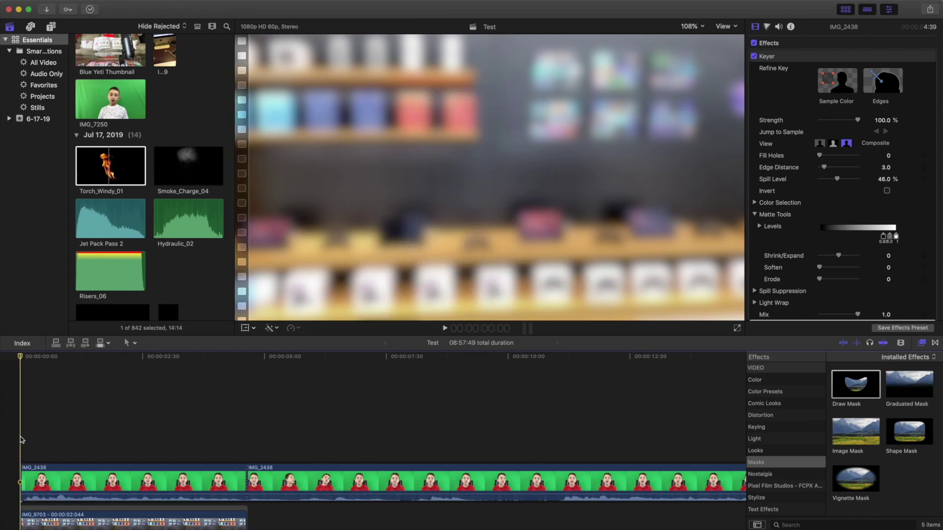
{"action": "left_click_drag", "start_coordinate": [84, 482], "coordinate": [85, 415]}
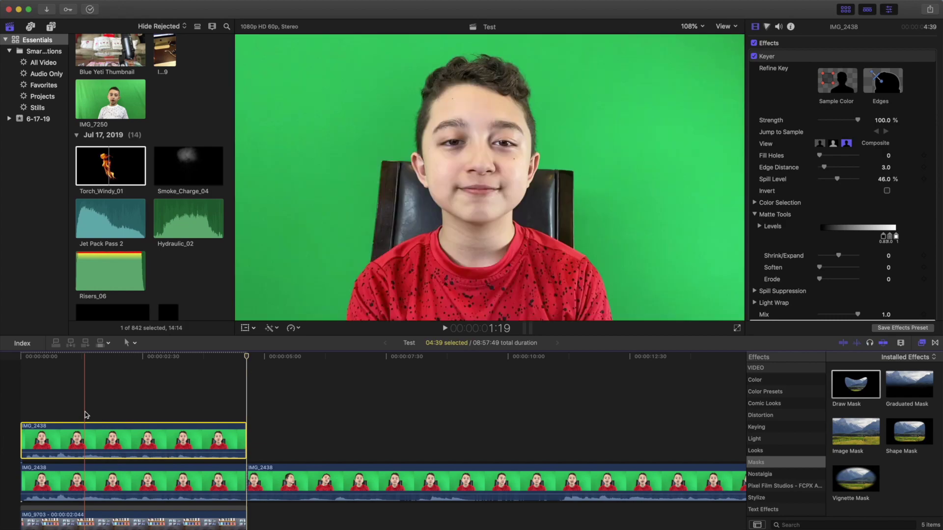
{"action": "left_click", "coordinate": [142, 397]}
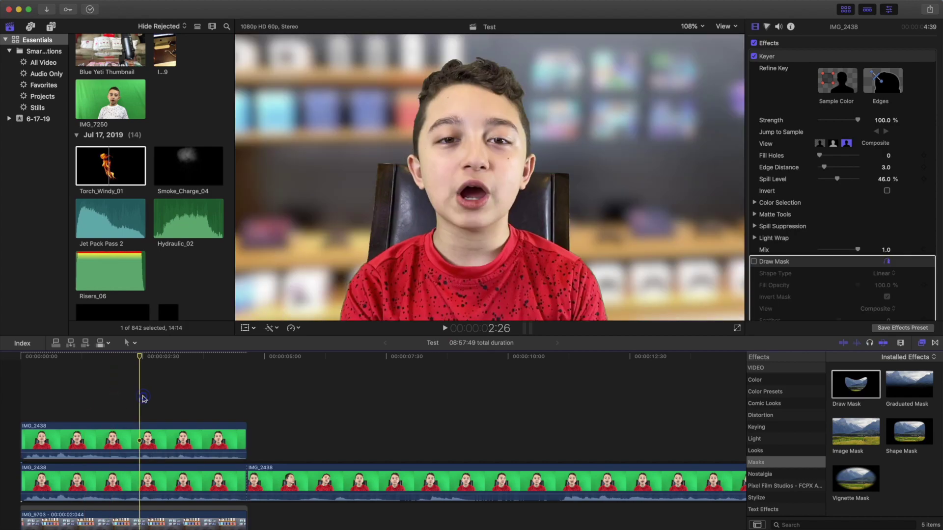
{"action": "left_click", "coordinate": [144, 441]}
Apply a Gaussian blur to the connected copy with Amount raised to 100.
{"action": "scroll", "coordinate": [760, 429], "scroll_direction": "up", "scroll_amount": 3}
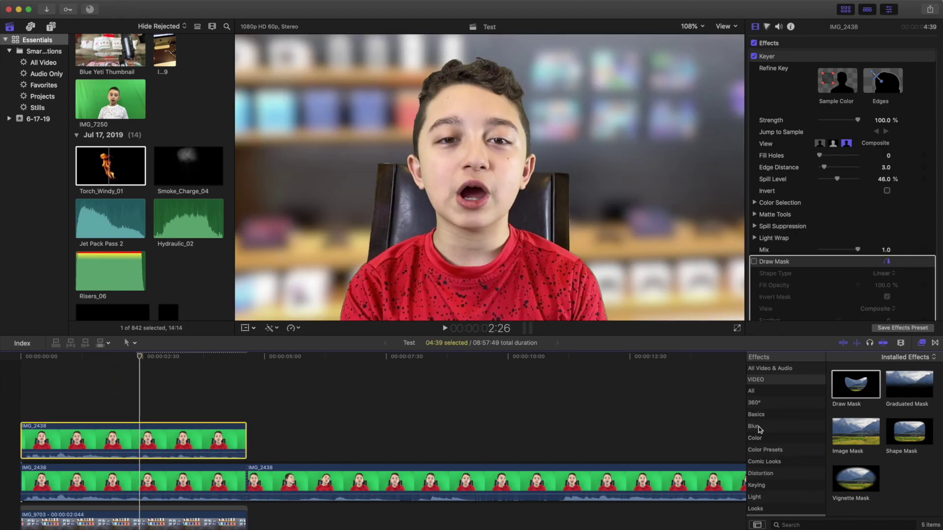
{"action": "left_click", "coordinate": [760, 427]}
{"action": "left_click", "coordinate": [854, 434]}
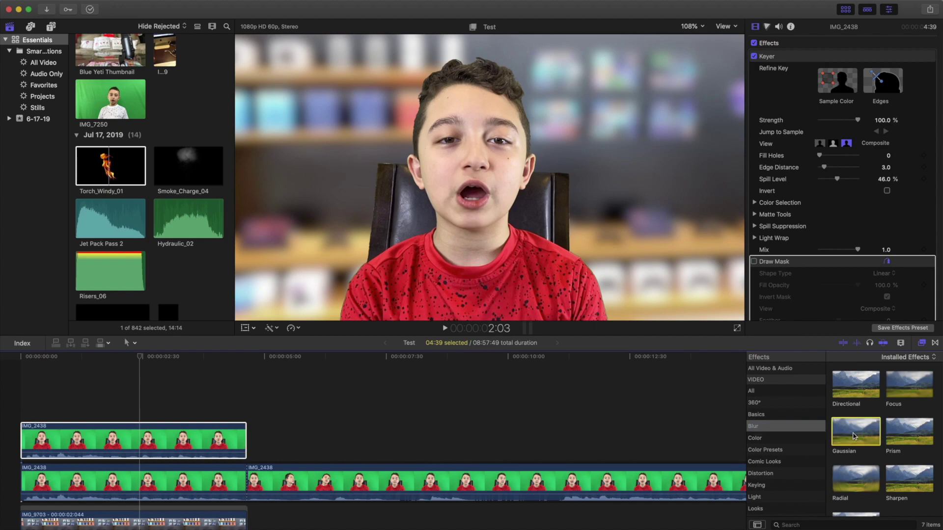
{"action": "left_click_drag", "start_coordinate": [854, 435], "coordinate": [199, 446]}
{"action": "left_click_drag", "start_coordinate": [839, 196], "coordinate": [858, 198]}
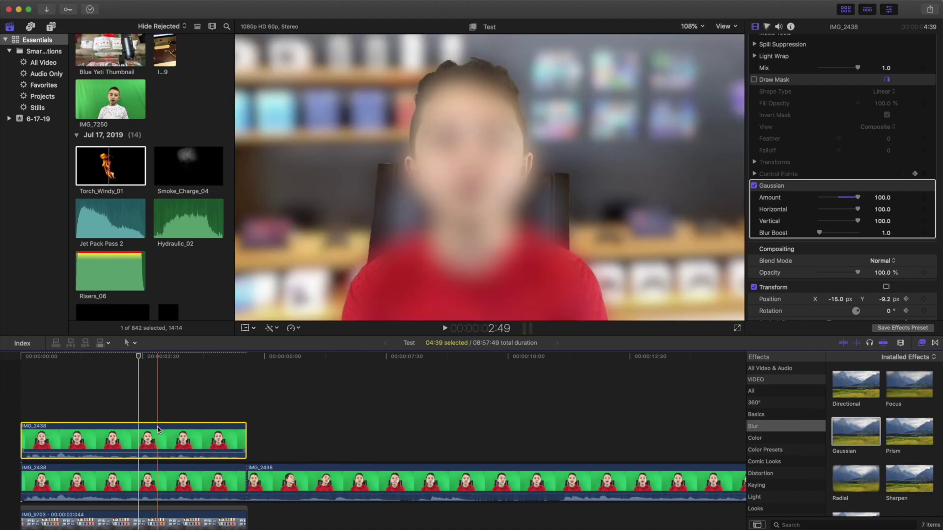
{"action": "scroll", "coordinate": [786, 466], "scroll_direction": "down", "scroll_amount": 1}
{"action": "left_click", "coordinate": [761, 474]}
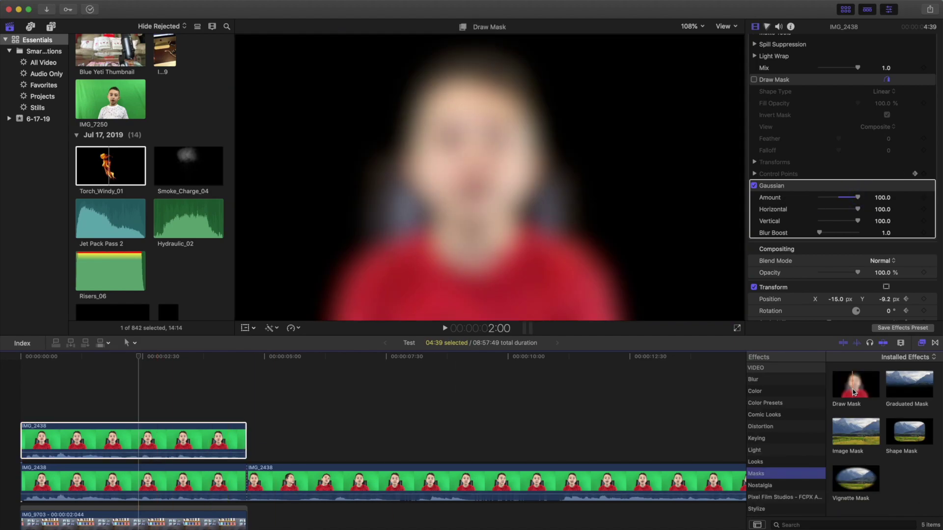
Apply Draw Mask to the blurred copy and trace a closed outline around the boy's head and chin.
{"action": "double_click", "coordinate": [853, 392]}
{"action": "left_click", "coordinate": [489, 229]}
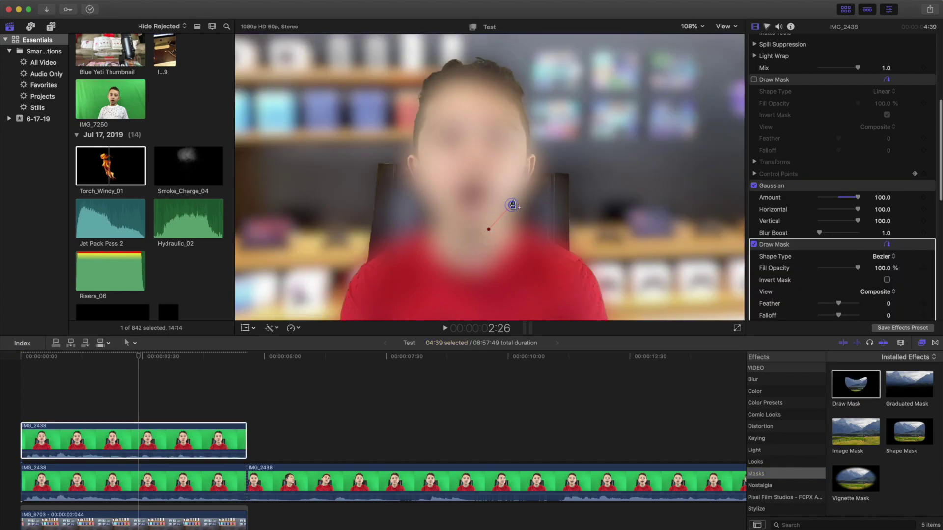
{"action": "left_click", "coordinate": [522, 169]}
{"action": "left_click", "coordinate": [512, 101]}
{"action": "left_click", "coordinate": [469, 85]}
{"action": "left_click", "coordinate": [426, 125]}
{"action": "left_click", "coordinate": [418, 146]}
{"action": "left_click", "coordinate": [417, 159]}
{"action": "left_click", "coordinate": [421, 182]}
{"action": "left_click", "coordinate": [429, 199]}
{"action": "left_click", "coordinate": [462, 229]}
{"action": "left_click", "coordinate": [476, 232]}
{"action": "left_click", "coordinate": [489, 229]}
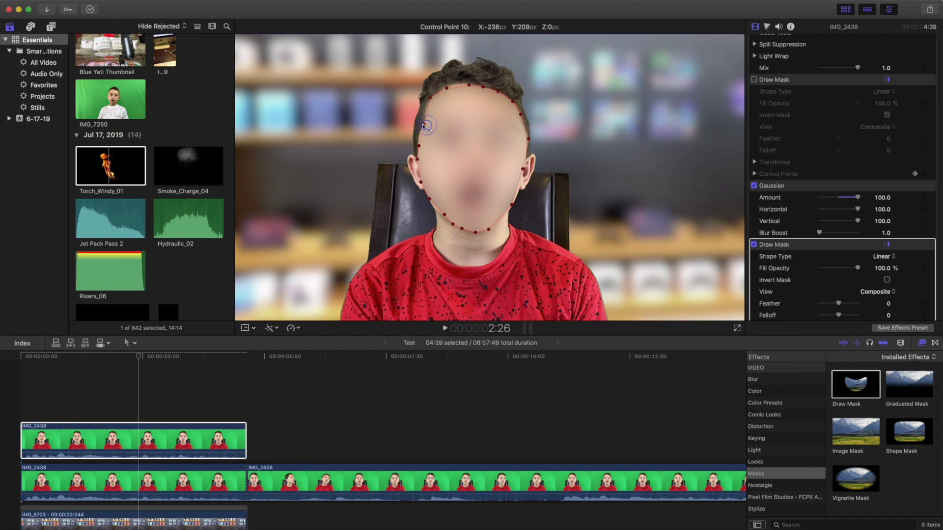
Keyframe the mask's control points, play ahead, and stop at a later frame to reshape it.
{"action": "scroll", "coordinate": [925, 192], "scroll_direction": "down", "scroll_amount": 6}
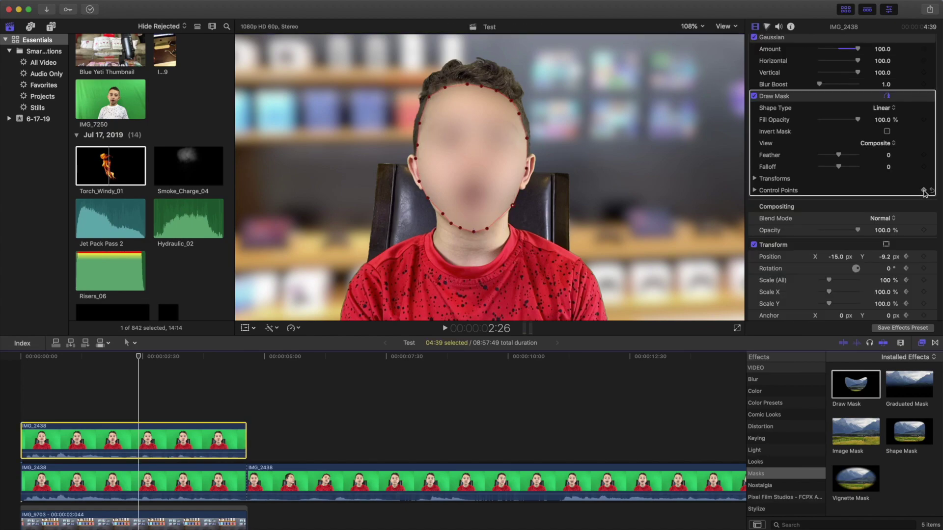
{"action": "left_click", "coordinate": [924, 191]}
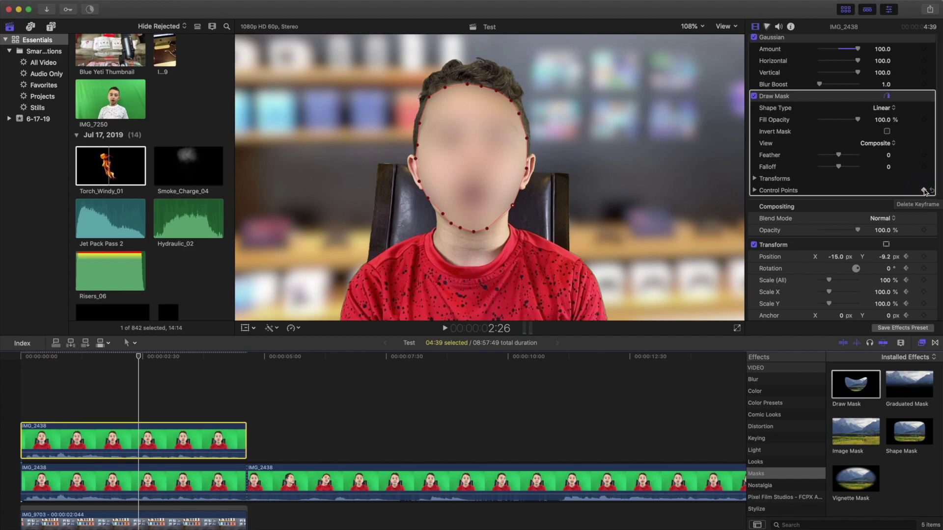
{"action": "key", "text": "space"}
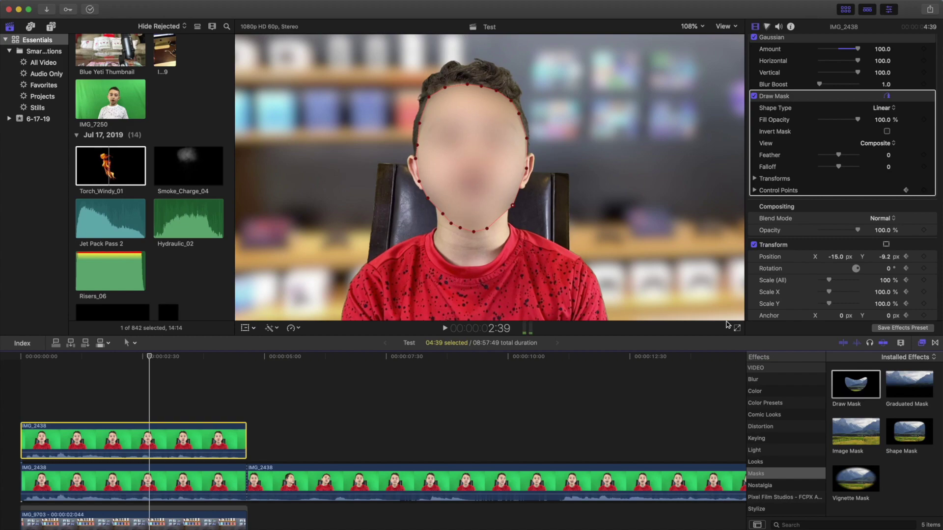
{"action": "left_click", "coordinate": [495, 167]}
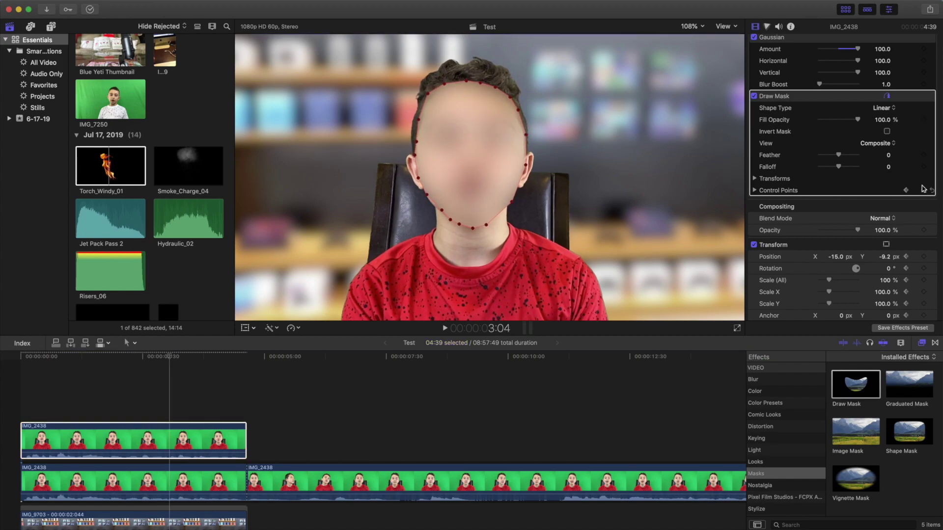
{"action": "left_click", "coordinate": [914, 191]}
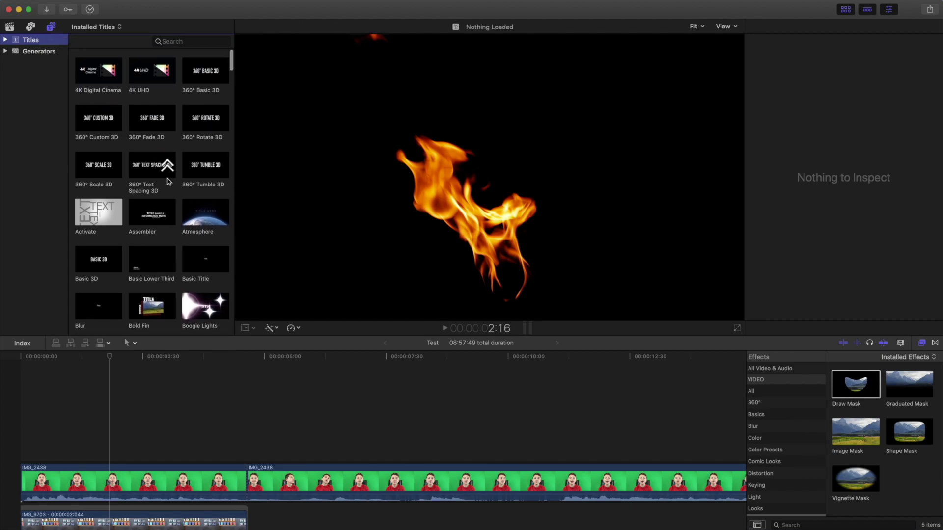
Add a Basic Title to the timeline reading 'GTX Squad !!!'.
{"action": "scroll", "coordinate": [113, 130], "scroll_direction": "down", "scroll_amount": 5}
{"action": "left_click_drag", "start_coordinate": [206, 142], "coordinate": [8, 438]}
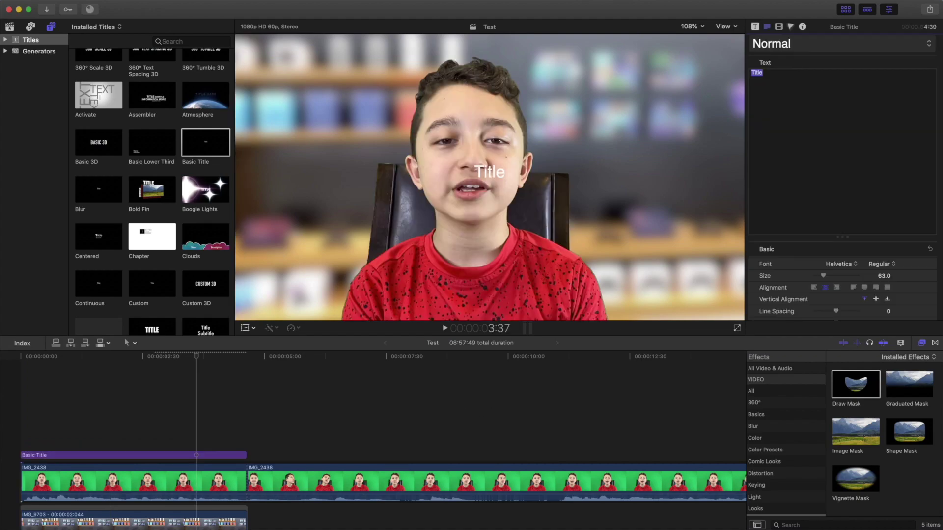
{"action": "type", "text": "GTX"}
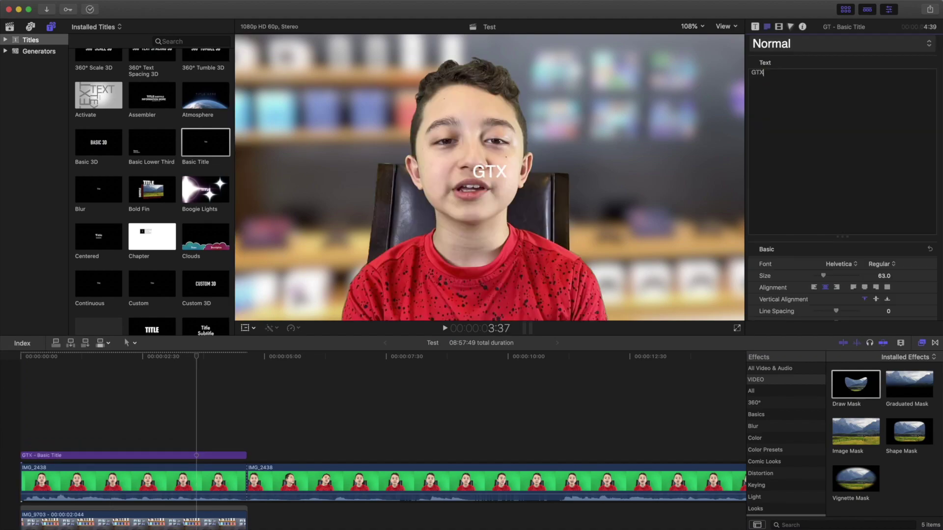
{"action": "type", "text": " Squad !!!"}
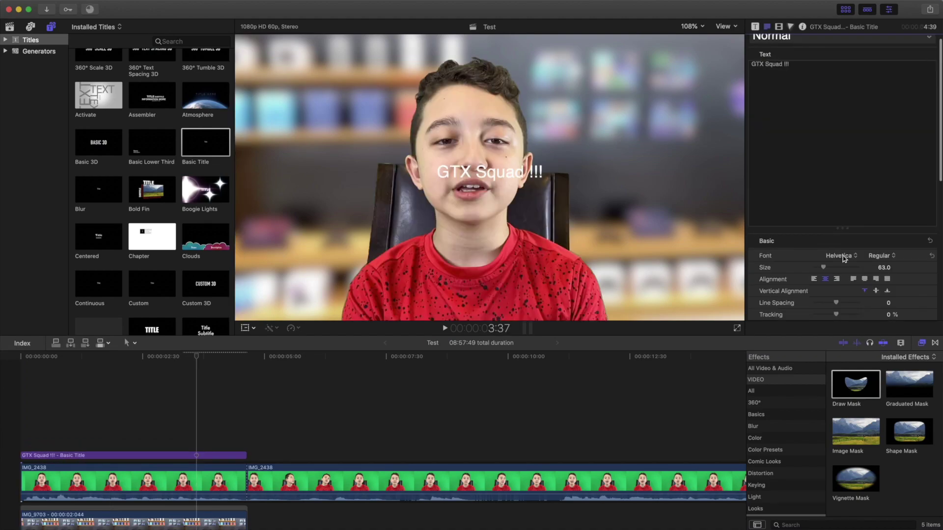
Style the title in Hiragino Kaku Gothic Std with a bright green gradient fill at size 155.
{"action": "left_click", "coordinate": [840, 256]}
{"action": "left_click", "coordinate": [835, 298]}
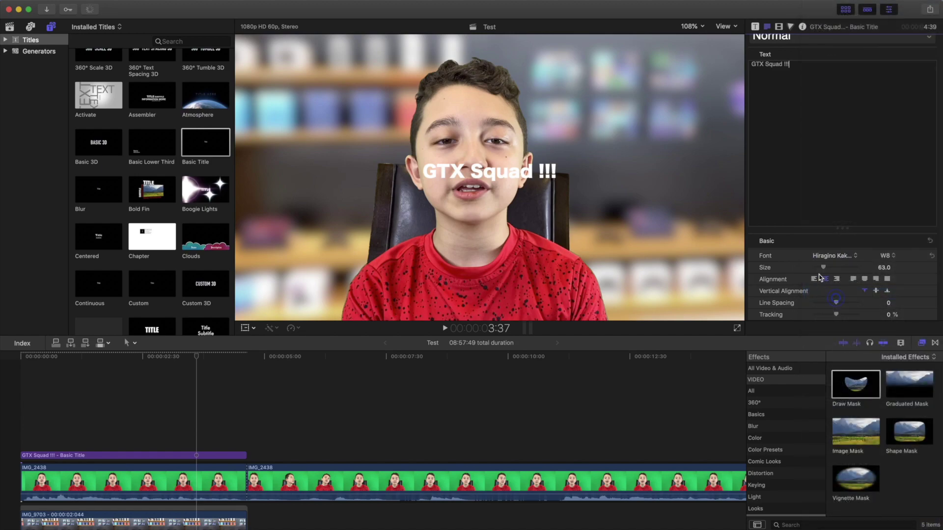
{"action": "left_click", "coordinate": [897, 192]}
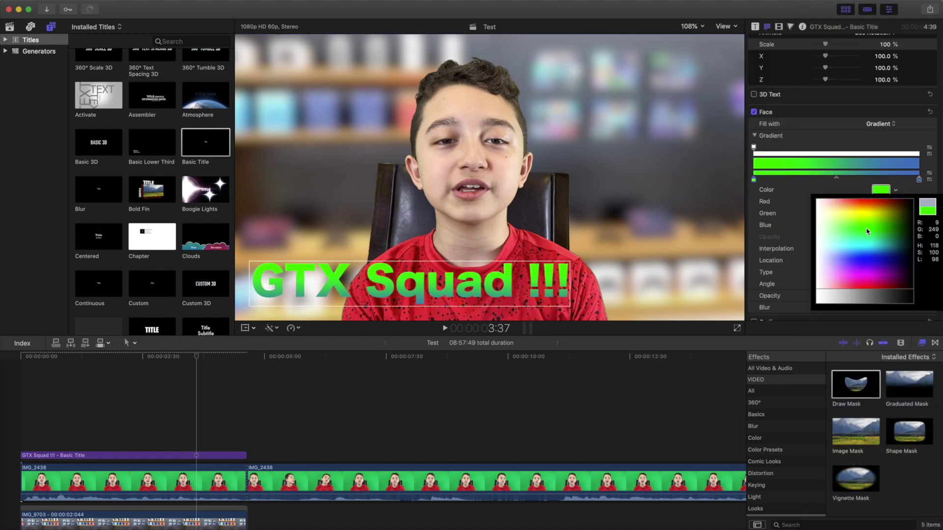
{"action": "left_click", "coordinate": [867, 232]}
{"action": "left_click", "coordinate": [897, 191]}
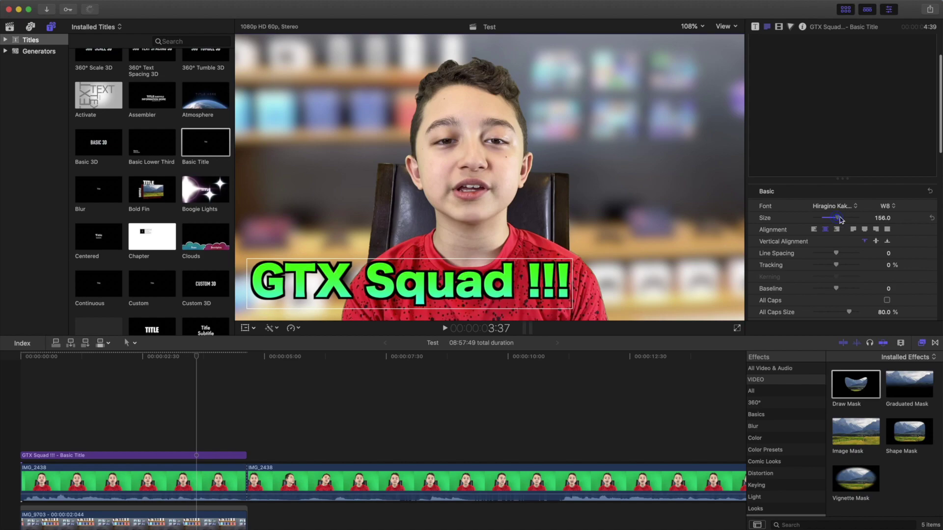
{"action": "mouse_move", "coordinate": [842, 219]}
{"action": "left_mouse_down"}
{"action": "mouse_move", "coordinate": [857, 219]}
{"action": "mouse_move", "coordinate": [837, 219]}
{"action": "left_mouse_up"}
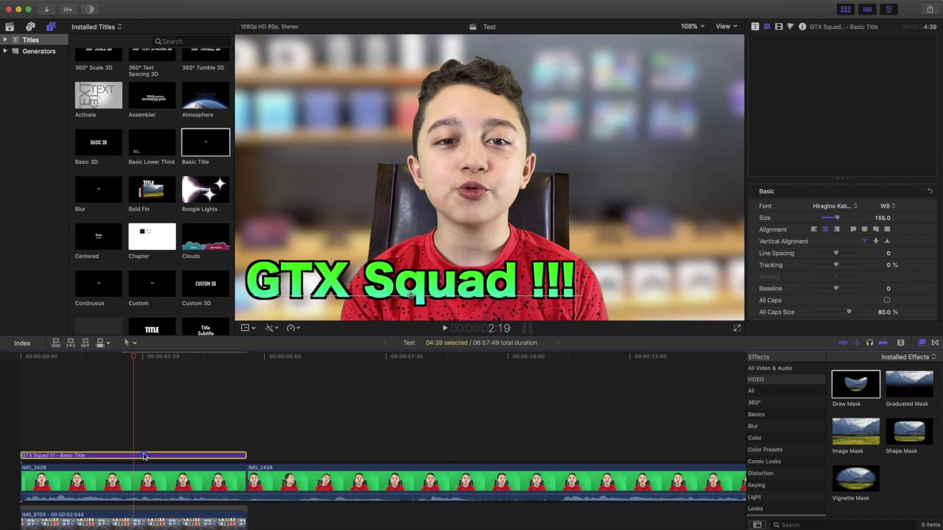
Reselect the title clip and play the timeline to preview it.
{"action": "left_click", "coordinate": [25, 414]}
{"action": "left_click", "coordinate": [45, 455]}
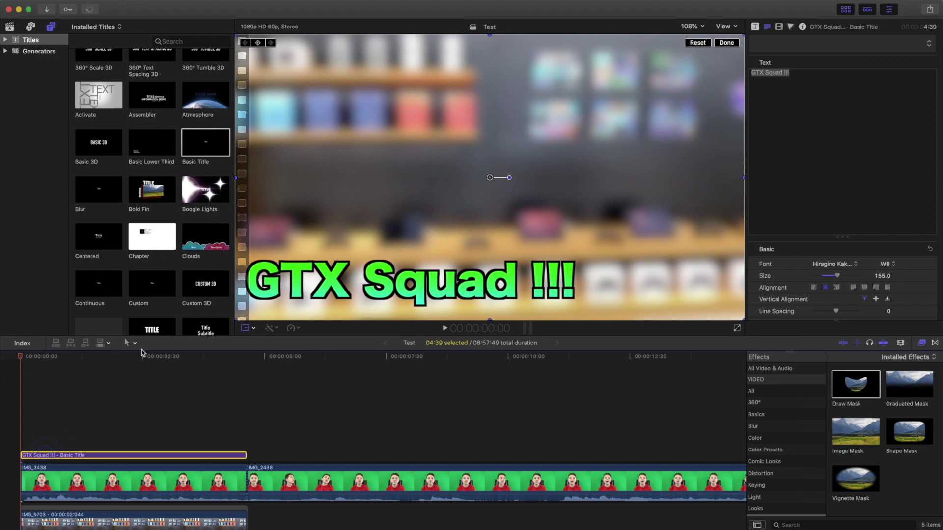
{"action": "left_click", "coordinate": [89, 400]}
{"action": "key", "text": "space"}
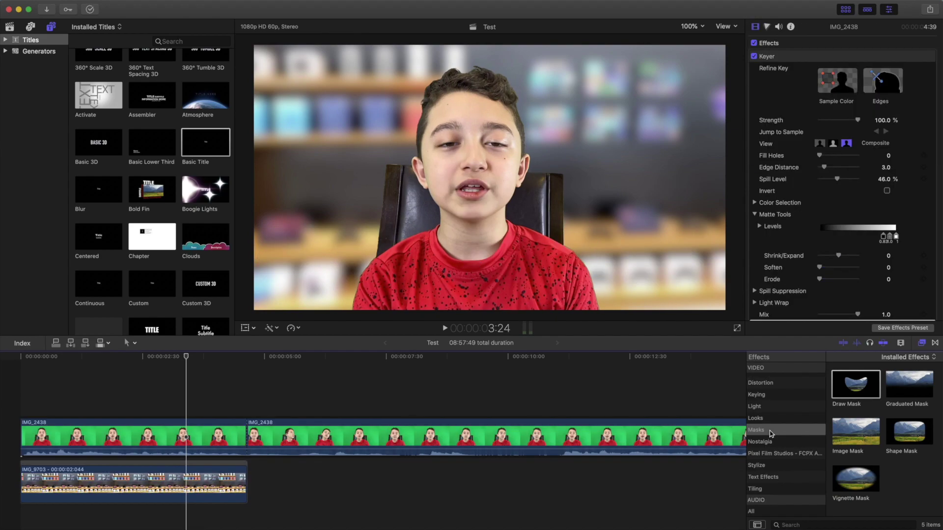
Apply Black & White to the IMG_2438 clip at about 21 and adjust its colour weighting.
{"action": "scroll", "coordinate": [770, 434], "scroll_direction": "up", "scroll_amount": 5}
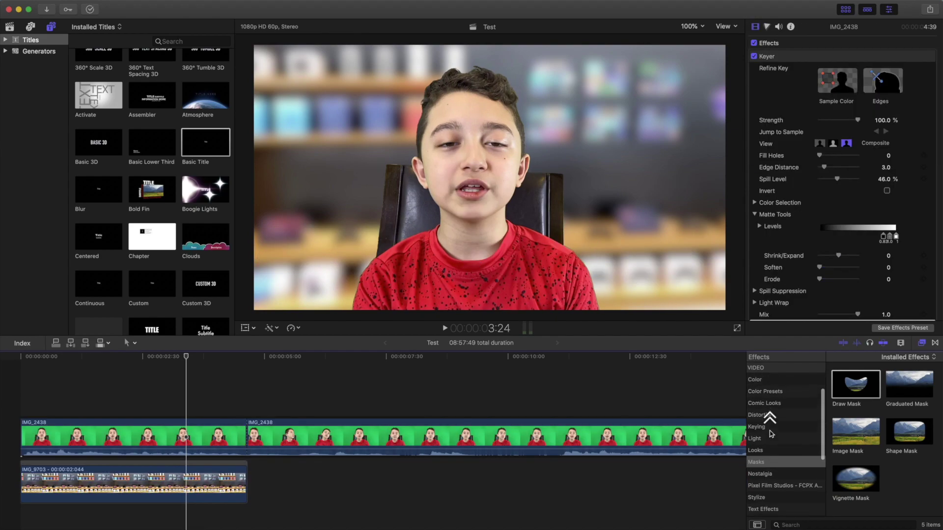
{"action": "scroll", "coordinate": [770, 435], "scroll_direction": "down", "scroll_amount": 5}
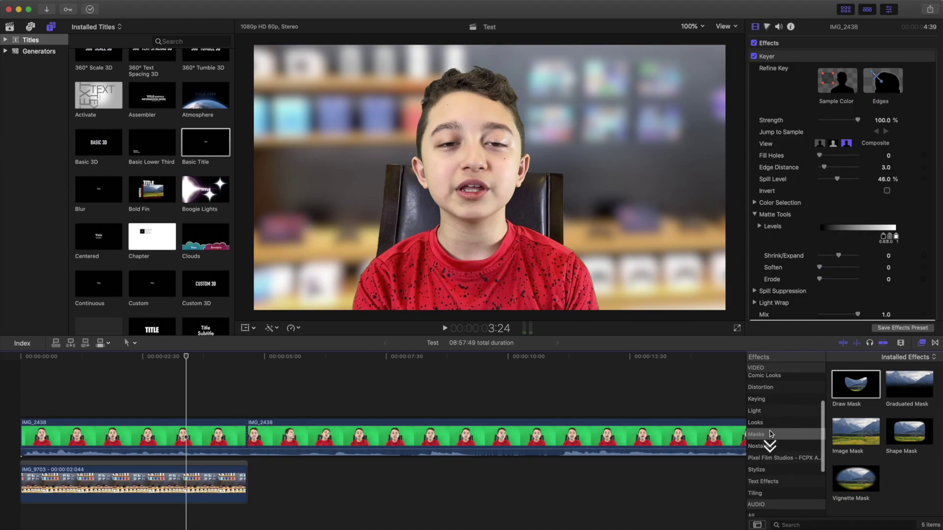
{"action": "scroll", "coordinate": [761, 419], "scroll_direction": "up", "scroll_amount": 5}
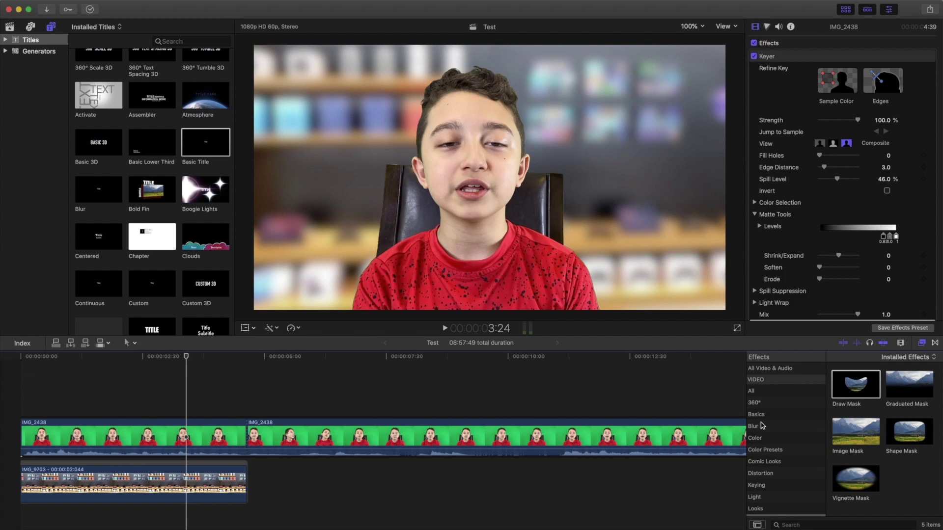
{"action": "left_click", "coordinate": [752, 391]}
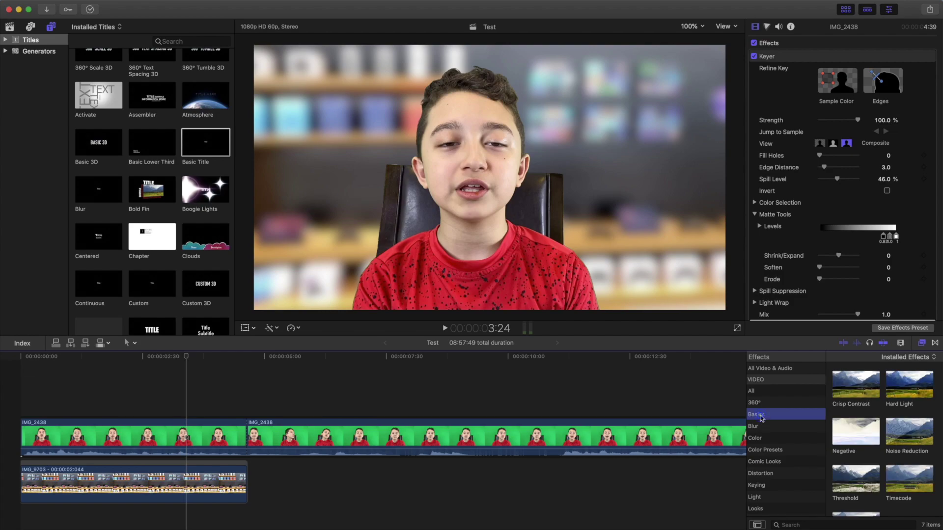
{"action": "left_click_drag", "start_coordinate": [855, 438], "coordinate": [133, 437]}
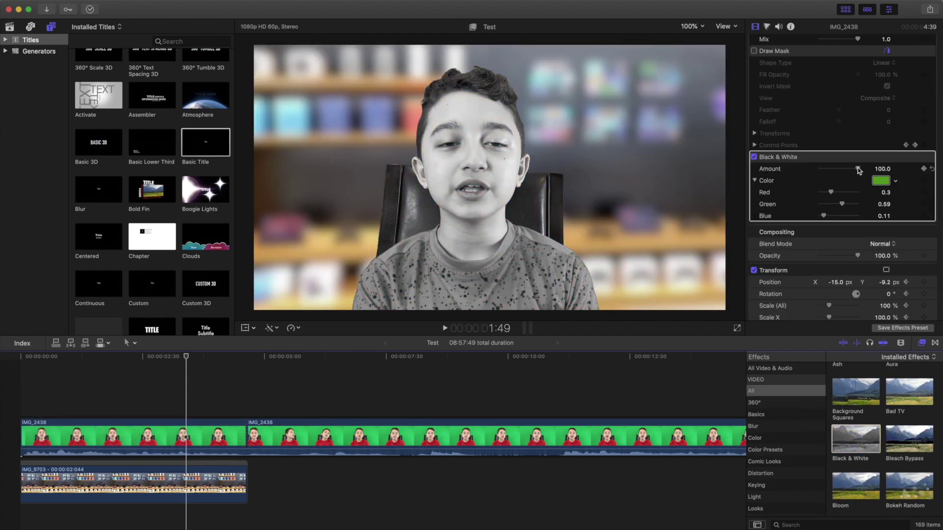
{"action": "left_click_drag", "start_coordinate": [857, 168], "coordinate": [833, 194]}
{"action": "left_click_drag", "start_coordinate": [841, 204], "coordinate": [836, 207]}
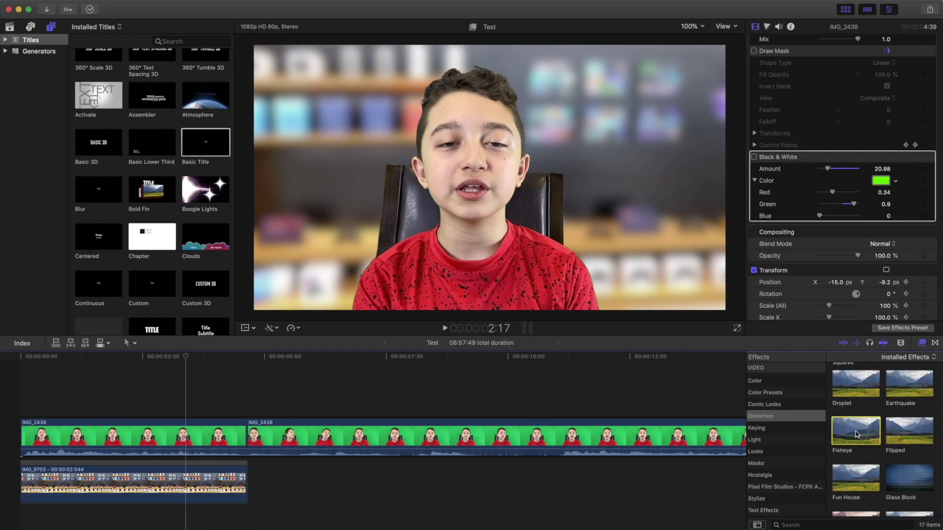
Add a Fisheye distortion at amount 10.26 with its center shifted onto the boy's forehead.
{"action": "left_click_drag", "start_coordinate": [856, 431], "coordinate": [180, 432]}
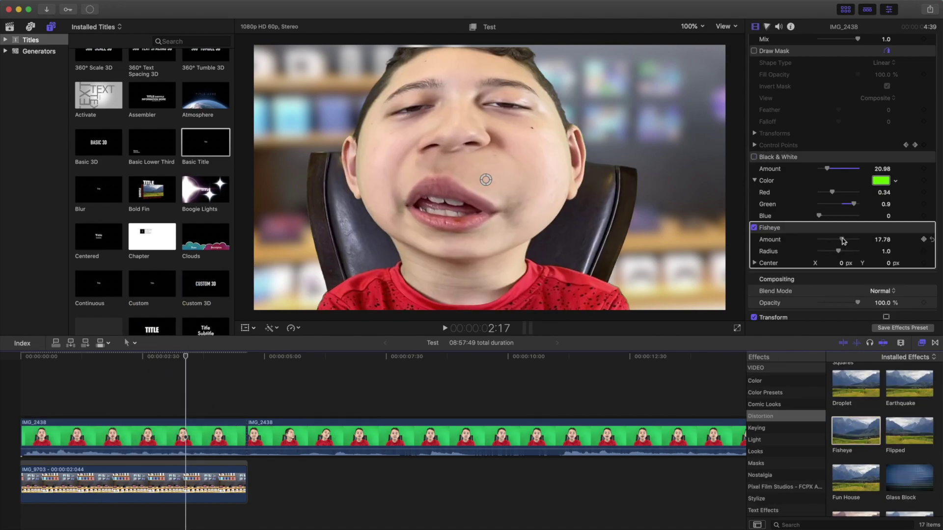
{"action": "left_click_drag", "start_coordinate": [843, 240], "coordinate": [841, 241]}
{"action": "left_click", "coordinate": [754, 262]}
{"action": "left_click_drag", "start_coordinate": [839, 276], "coordinate": [850, 289]}
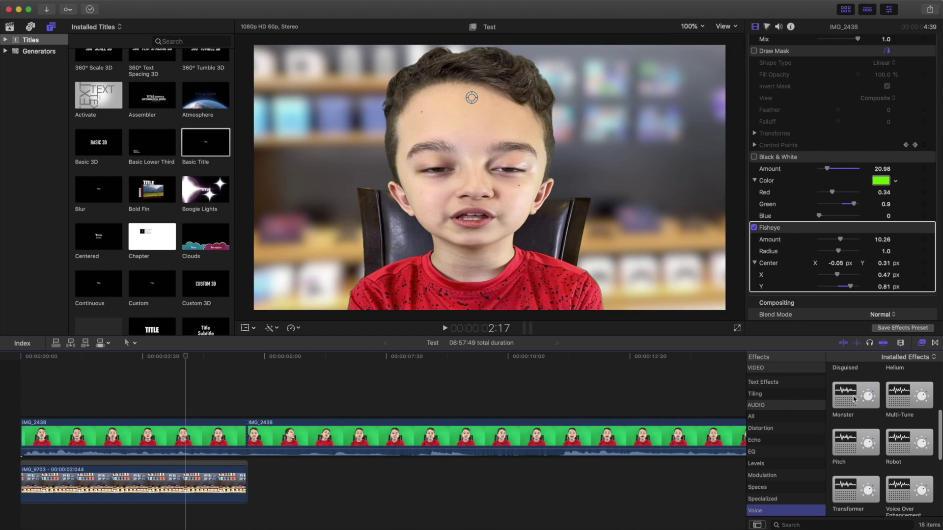
Apply the Monster voice effect to IMG_2438 at amount 34, then move the playhead later.
{"action": "left_click_drag", "start_coordinate": [853, 399], "coordinate": [212, 433]}
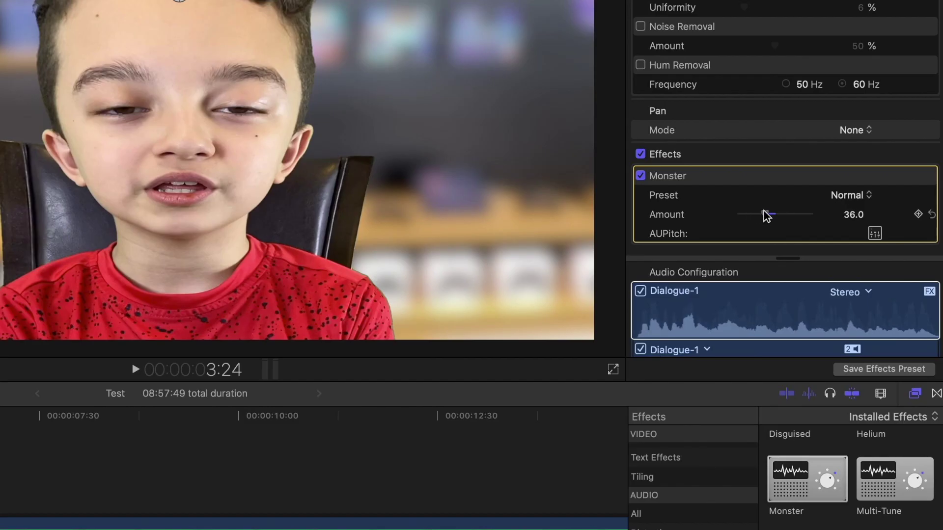
{"action": "left_click_drag", "start_coordinate": [750, 215], "coordinate": [766, 215]}
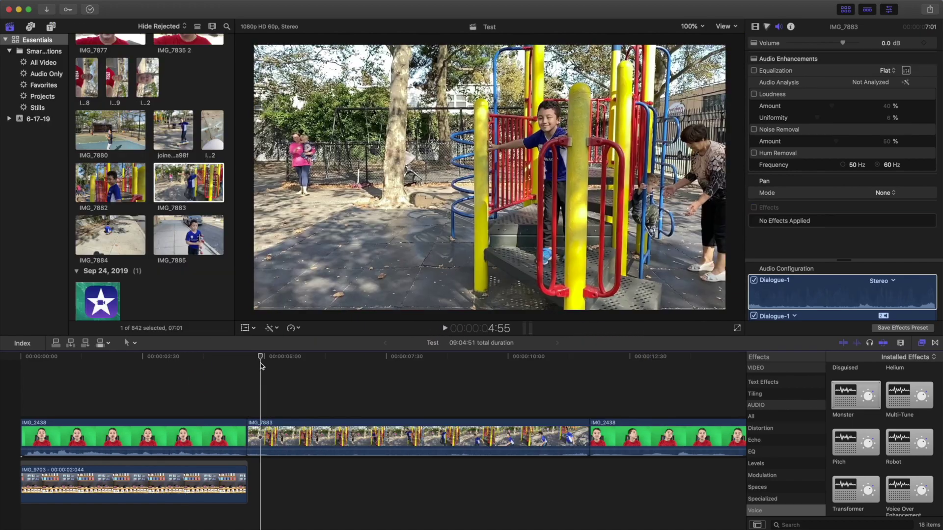
{"action": "left_click_drag", "start_coordinate": [261, 366], "coordinate": [541, 364]}
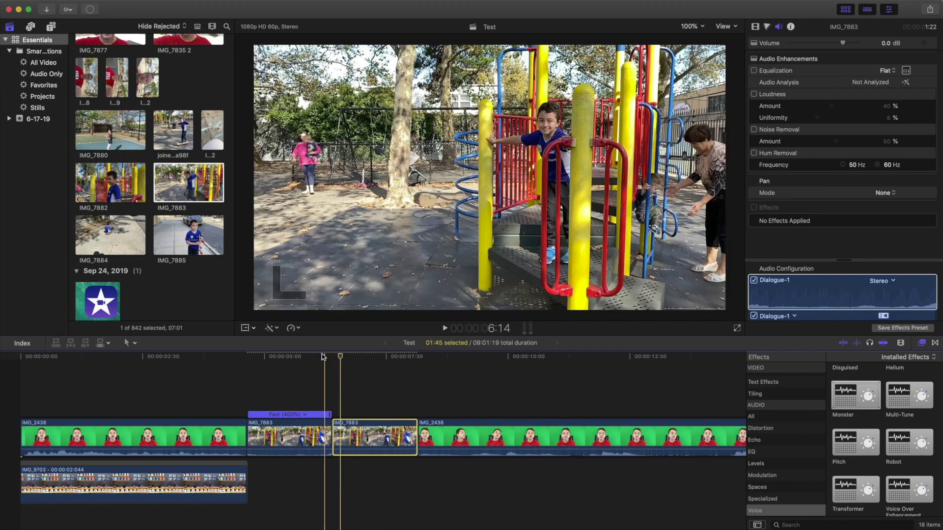
Try a fast reverse retime on IMG_7883, then reset the clip to Normal speed.
{"action": "left_click", "coordinate": [291, 328]}
{"action": "left_click", "coordinate": [307, 397]}
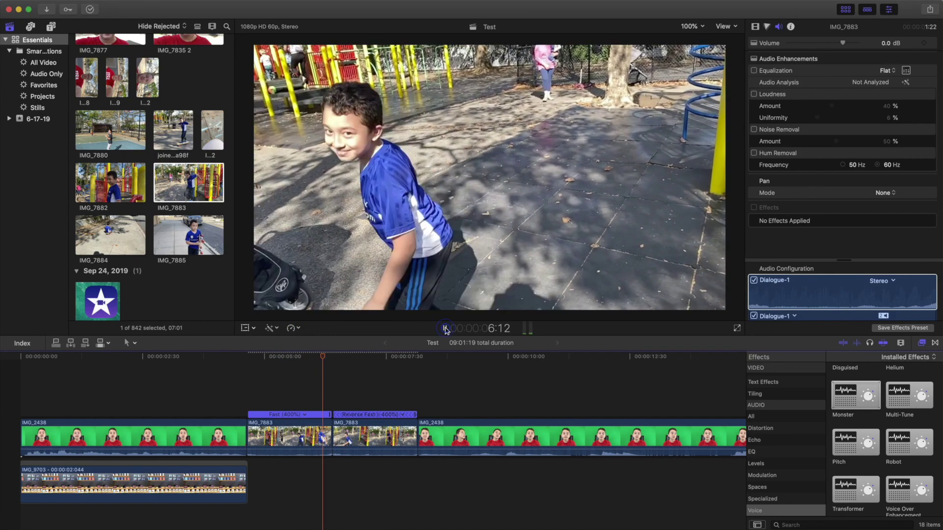
{"action": "key", "text": "alt+super+r"}
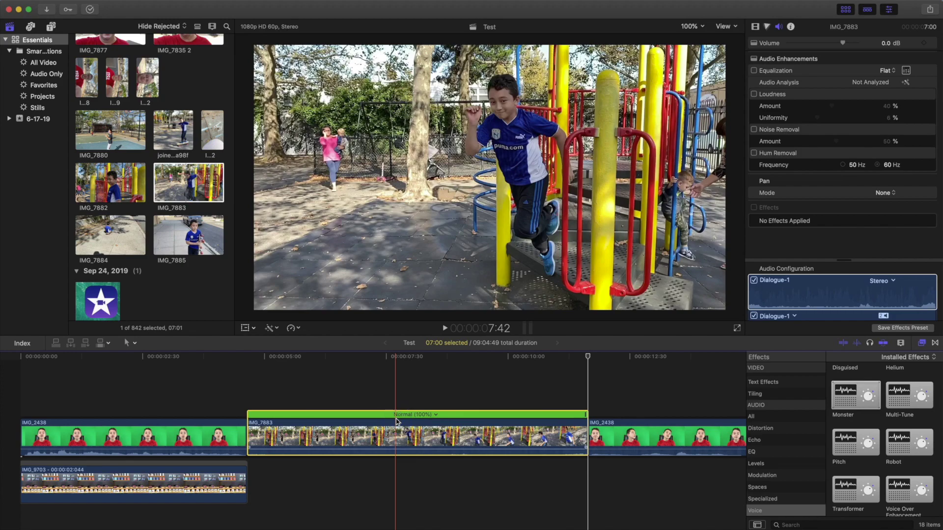
Blade the speed into sections, ramp them to 403%, Slow 35% and 251%, then preview.
{"action": "key", "text": "shift+b"}
{"action": "left_click_drag", "start_coordinate": [396, 414], "coordinate": [273, 417]}
{"action": "left_click", "coordinate": [327, 423]}
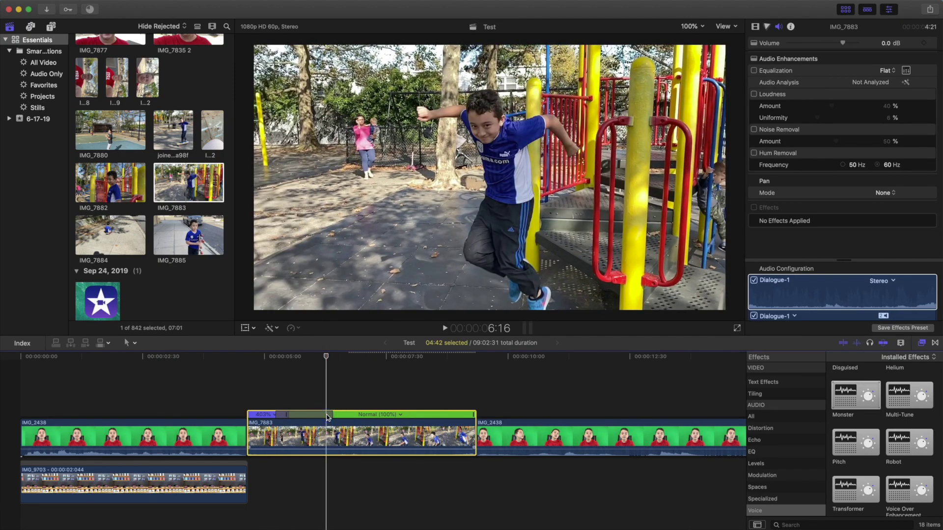
{"action": "left_click_drag", "start_coordinate": [328, 418], "coordinate": [427, 415]}
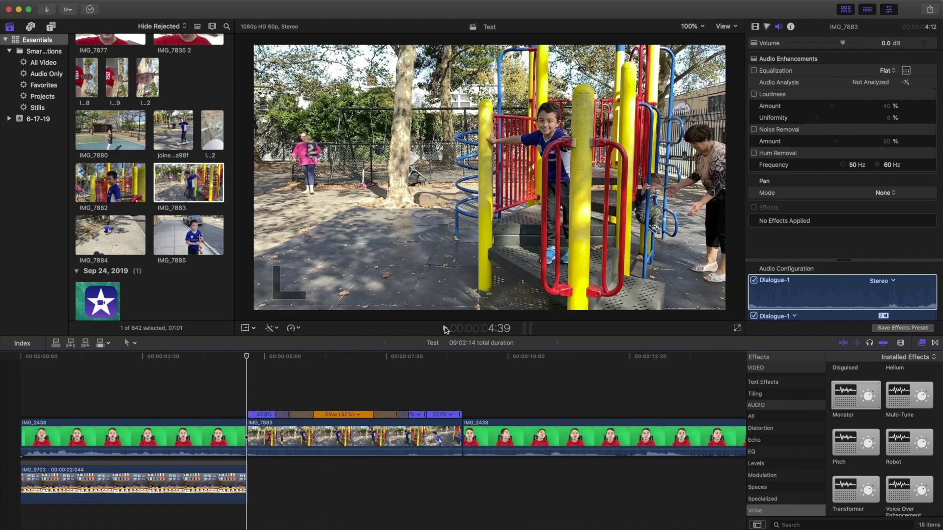
{"action": "left_click", "coordinate": [446, 329]}
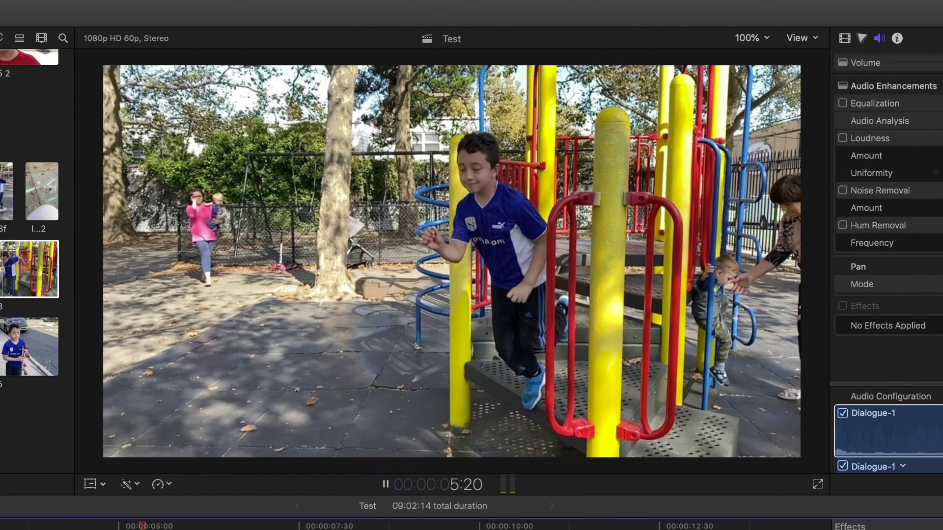